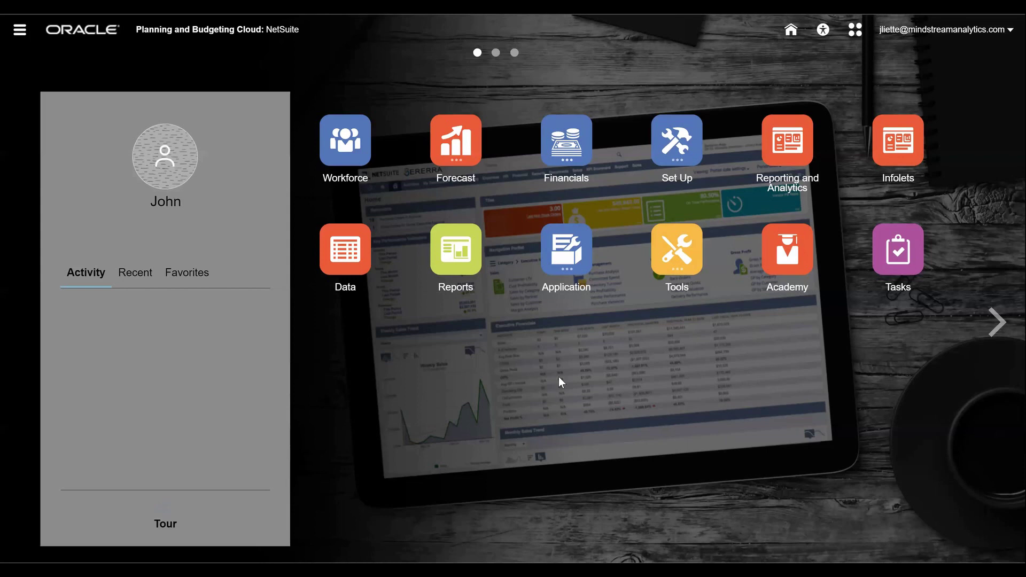
Open the dimension editor and select Income Statement in the Account dimension
{"action": "left_click", "coordinate": [21, 33]}
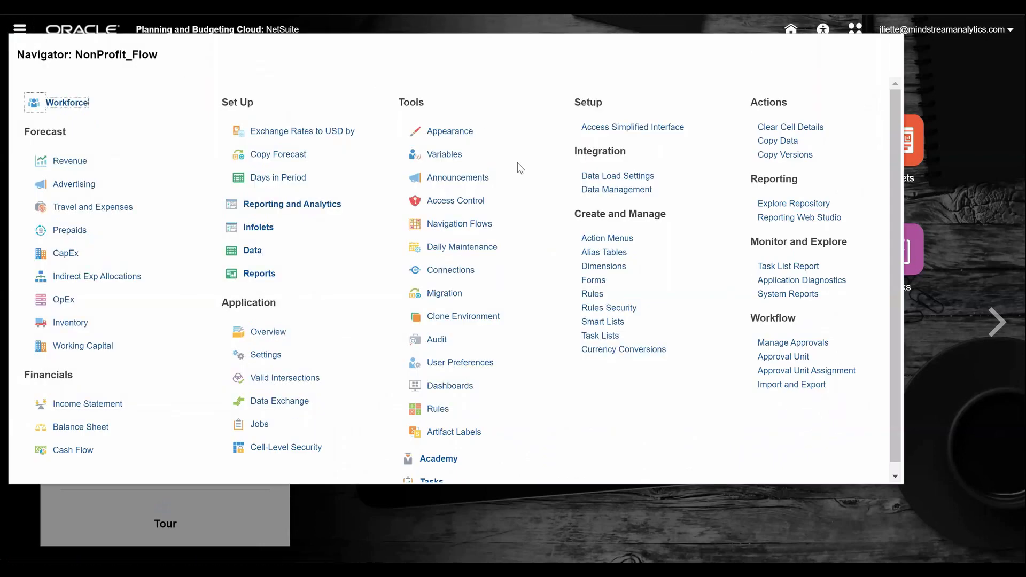
{"action": "left_click", "coordinate": [618, 271]}
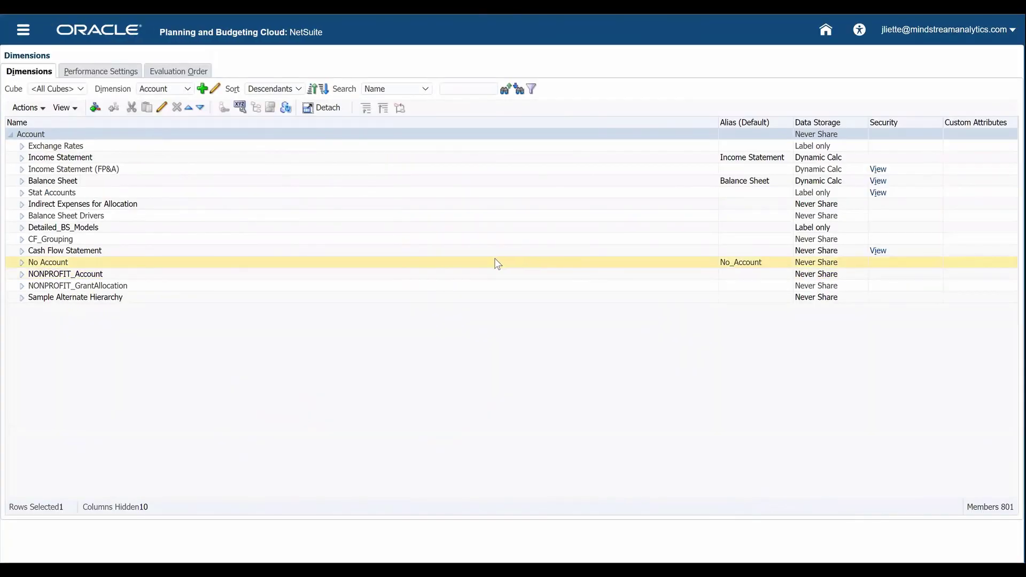
{"action": "left_click", "coordinate": [78, 158]}
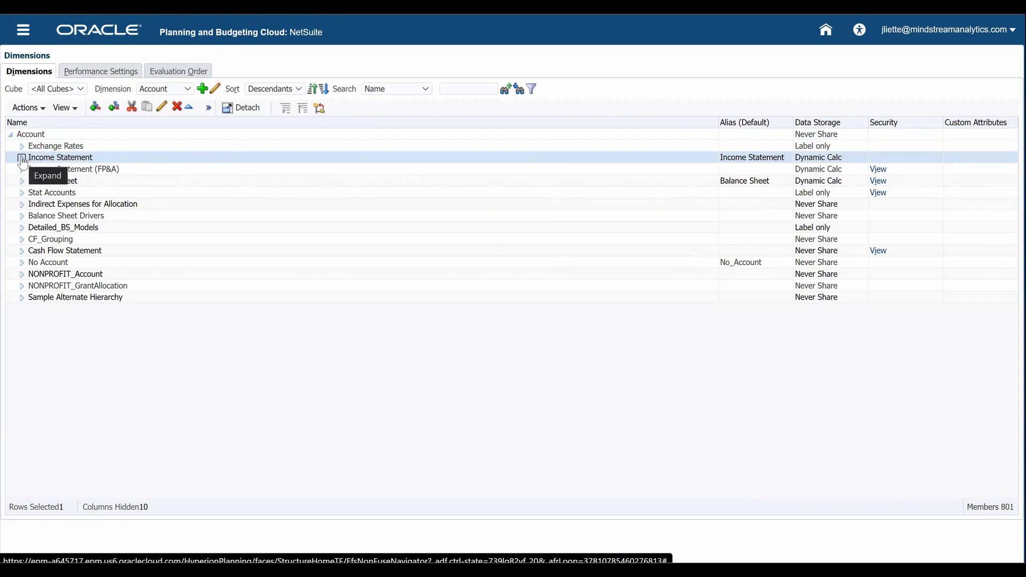
Expand Income Statement through Net Income and Ordinary Income/Expense down to the Expense members, and widen the Alias (Default) column
{"action": "left_click", "coordinate": [21, 158]}
{"action": "left_click_drag", "start_coordinate": [718, 122], "coordinate": [249, 126]}
{"action": "left_click", "coordinate": [33, 169]}
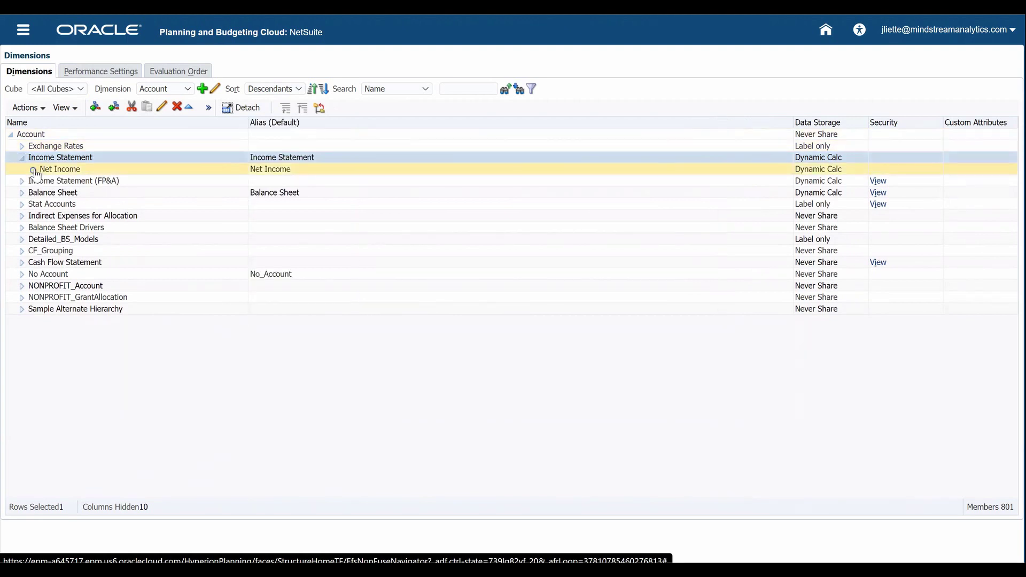
{"action": "left_click", "coordinate": [45, 182]}
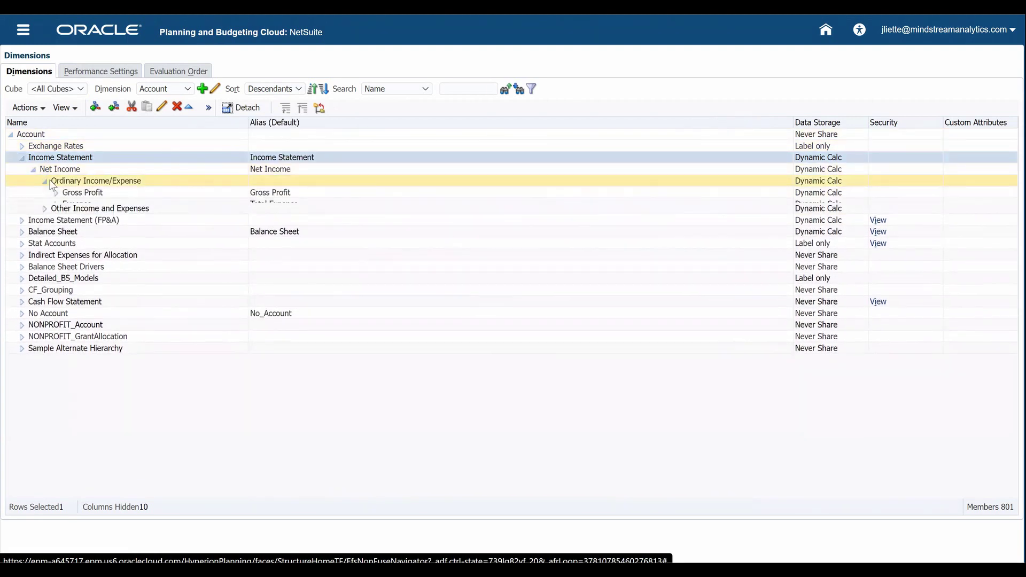
{"action": "left_click", "coordinate": [56, 205]}
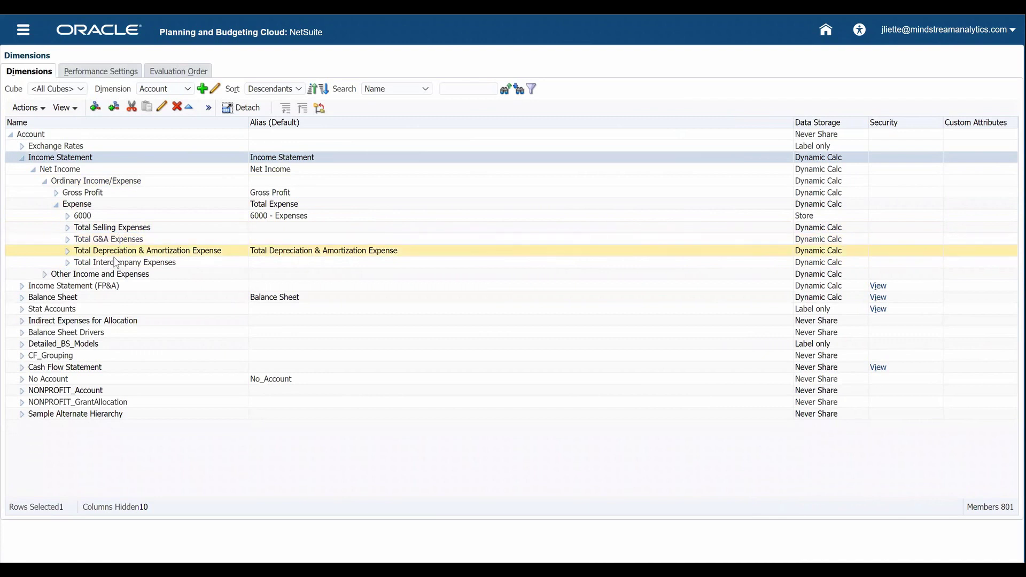
Expand Total Selling Expenses and Total G&A Expenses under Expense and look through their members
{"action": "left_click", "coordinate": [67, 228]}
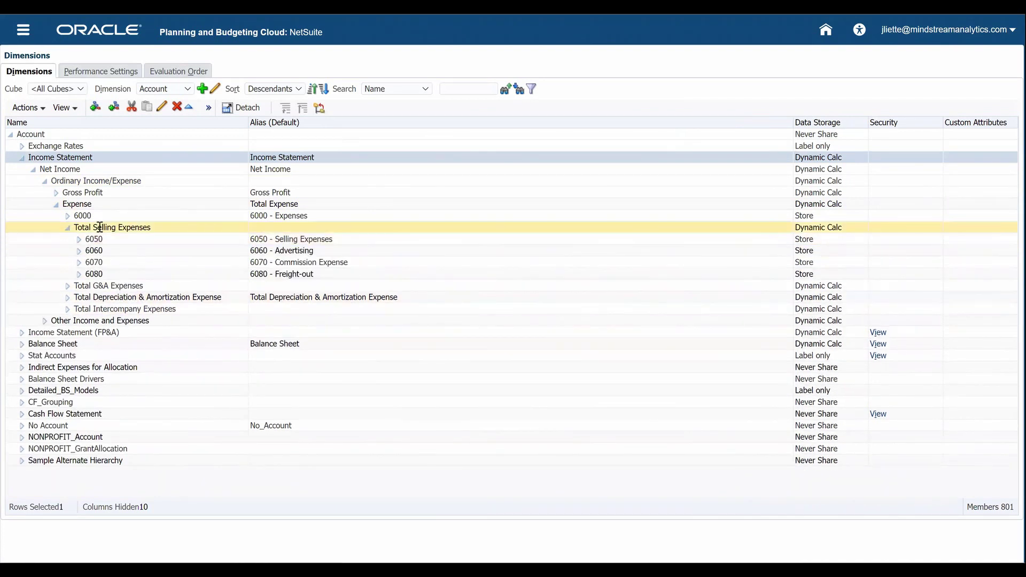
{"action": "left_click", "coordinate": [68, 285]}
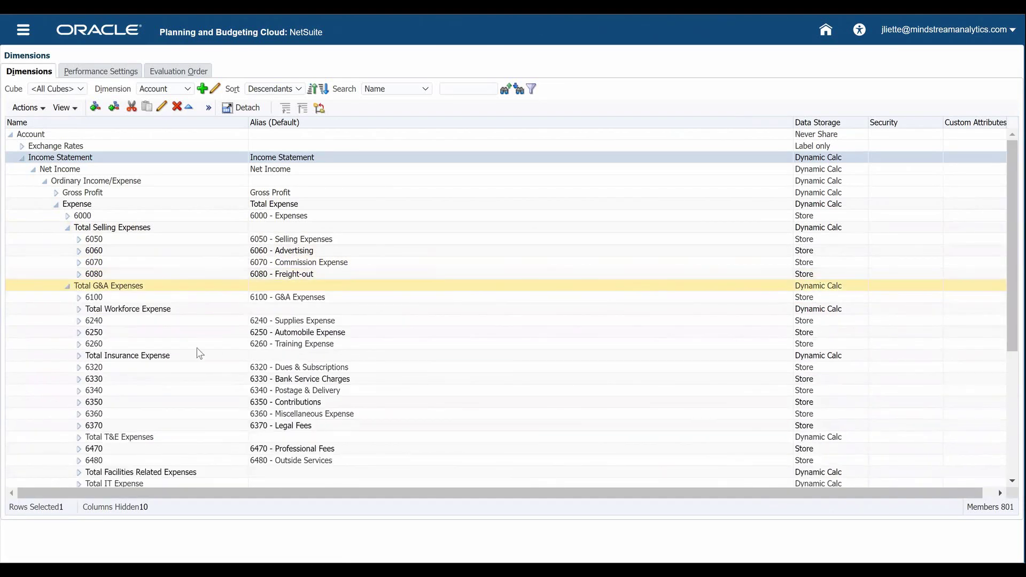
{"action": "scroll", "coordinate": [218, 345], "scroll_direction": "down", "scroll_amount": 3}
{"action": "scroll", "coordinate": [218, 345], "scroll_direction": "up", "scroll_amount": 3}
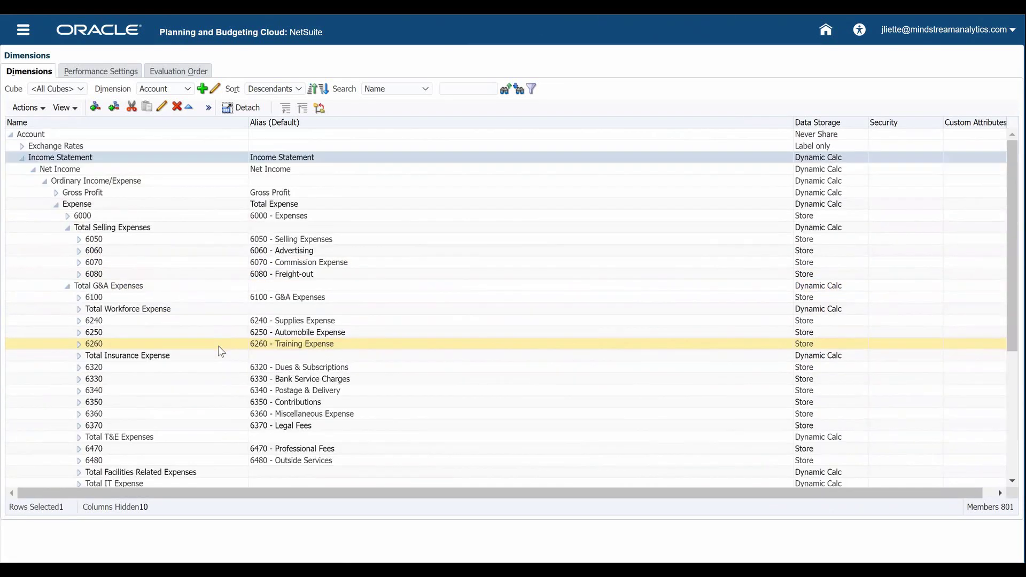
Expand Total Workforce Expense, Total Insurance Expense and Total T&E Expenses within Total G&A Expenses
{"action": "left_click", "coordinate": [123, 299]}
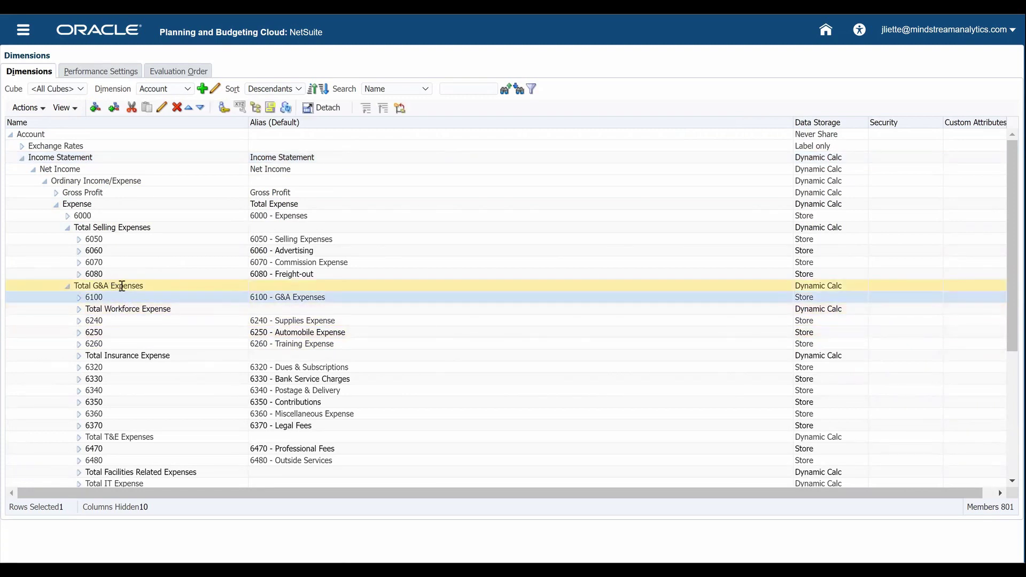
{"action": "left_click", "coordinate": [123, 311]}
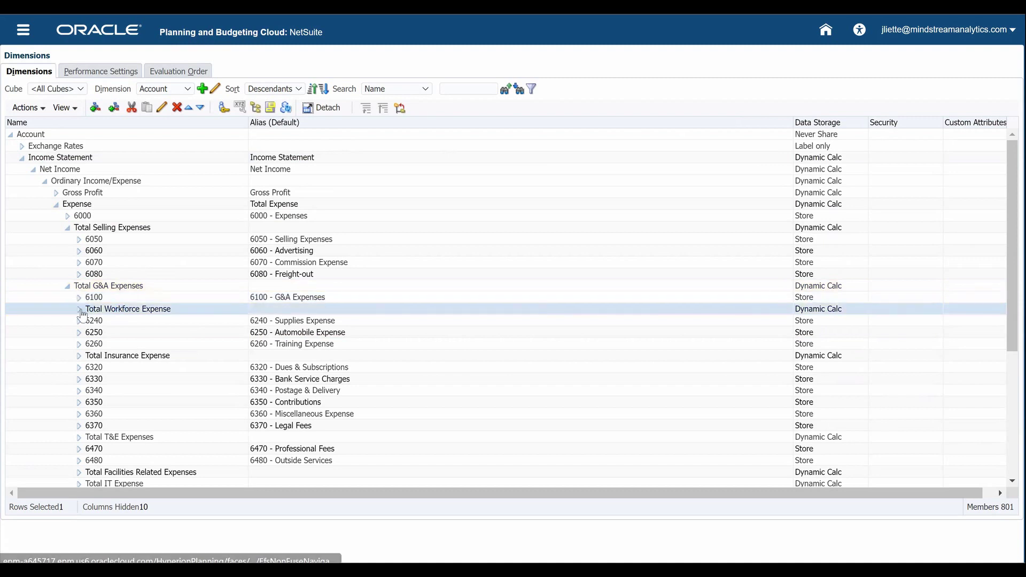
{"action": "left_click", "coordinate": [79, 309]}
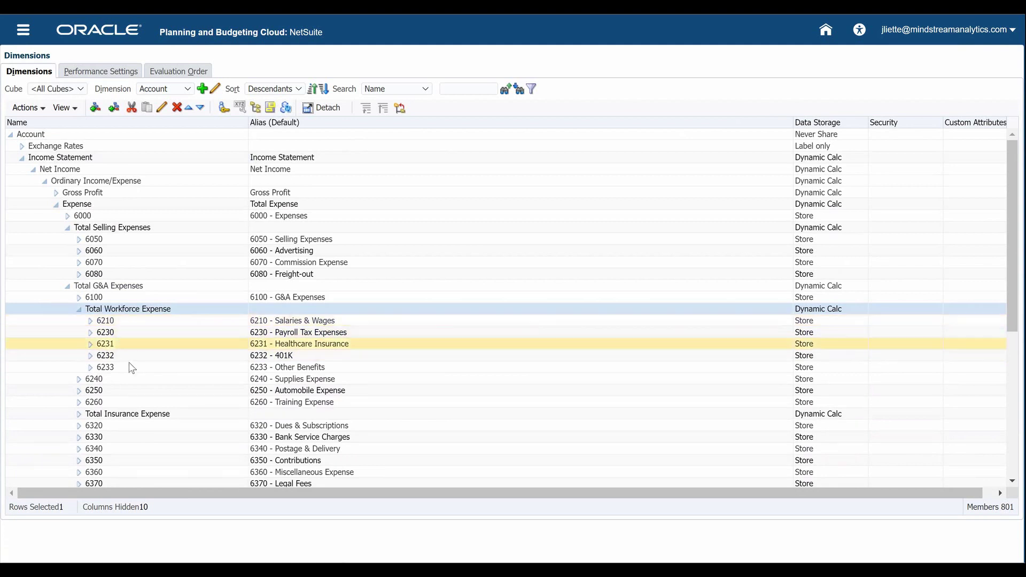
{"action": "left_click", "coordinate": [82, 414]}
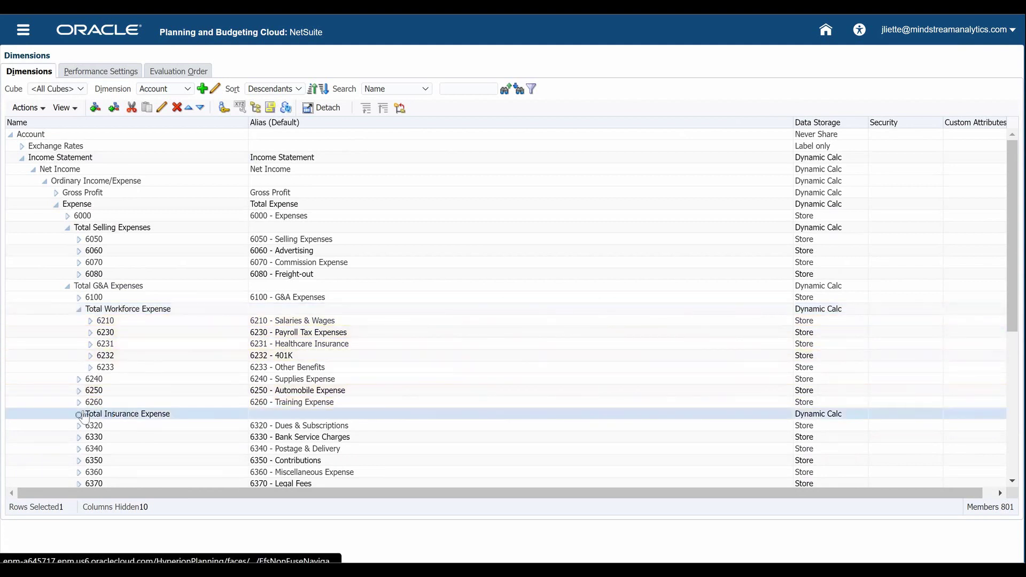
{"action": "scroll", "coordinate": [149, 395], "scroll_direction": "down", "scroll_amount": 3}
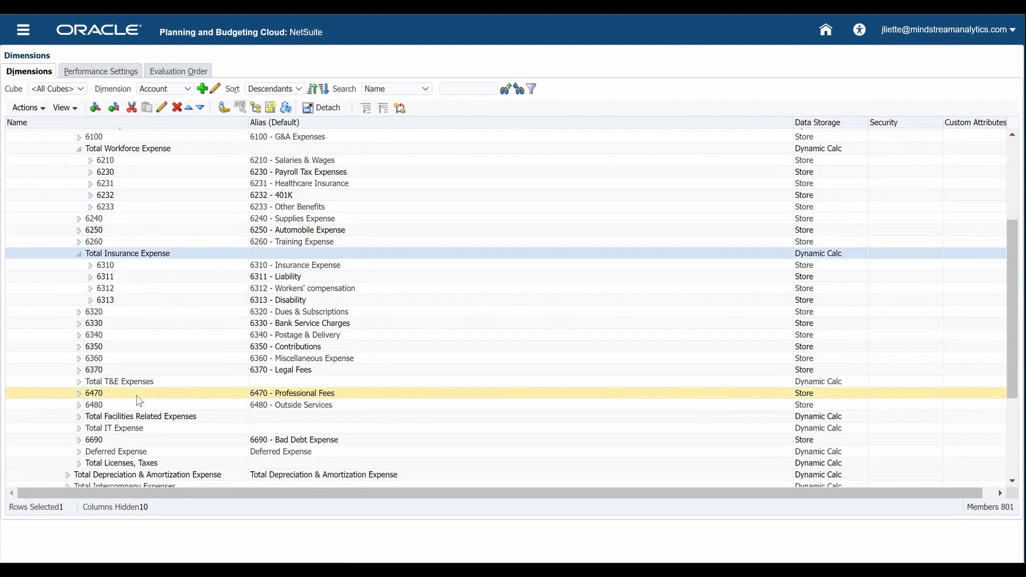
{"action": "left_click", "coordinate": [78, 383]}
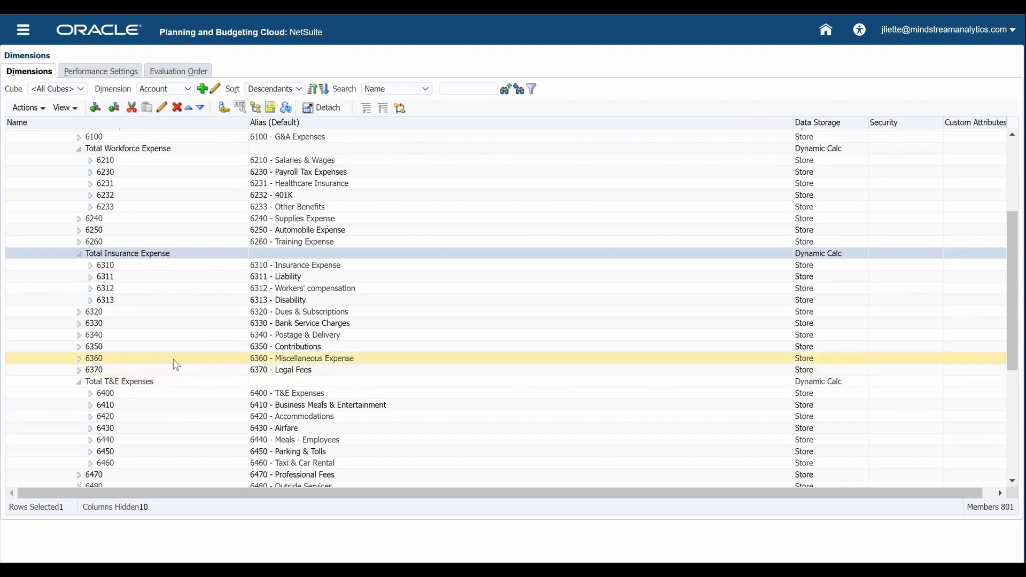
Compare the Total Workforce Expense and Total T&E Expenses parents, and select account 6400 under the T&E parent
{"action": "scroll", "coordinate": [212, 352], "scroll_direction": "up", "scroll_amount": 3}
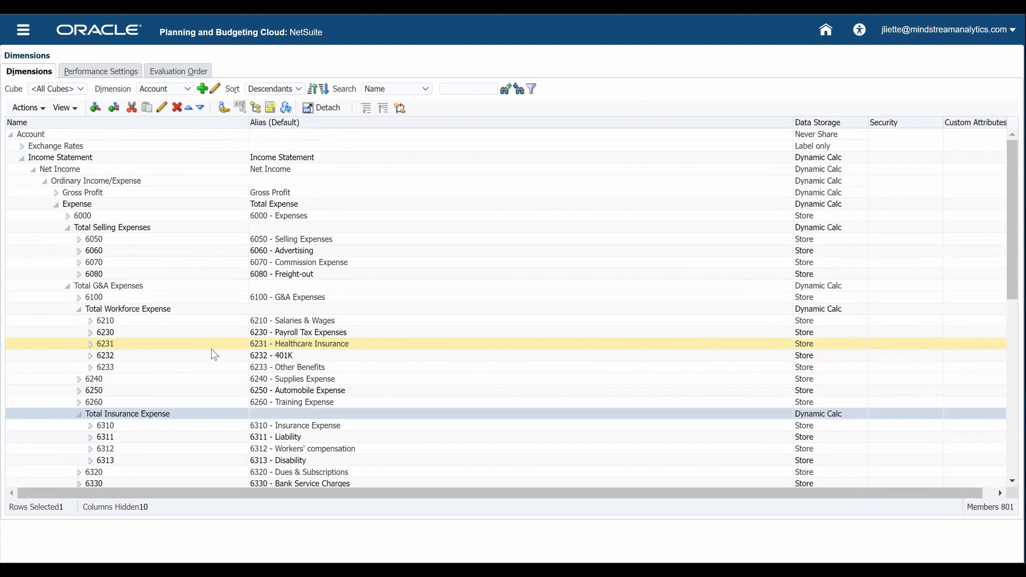
{"action": "left_click", "coordinate": [158, 309]}
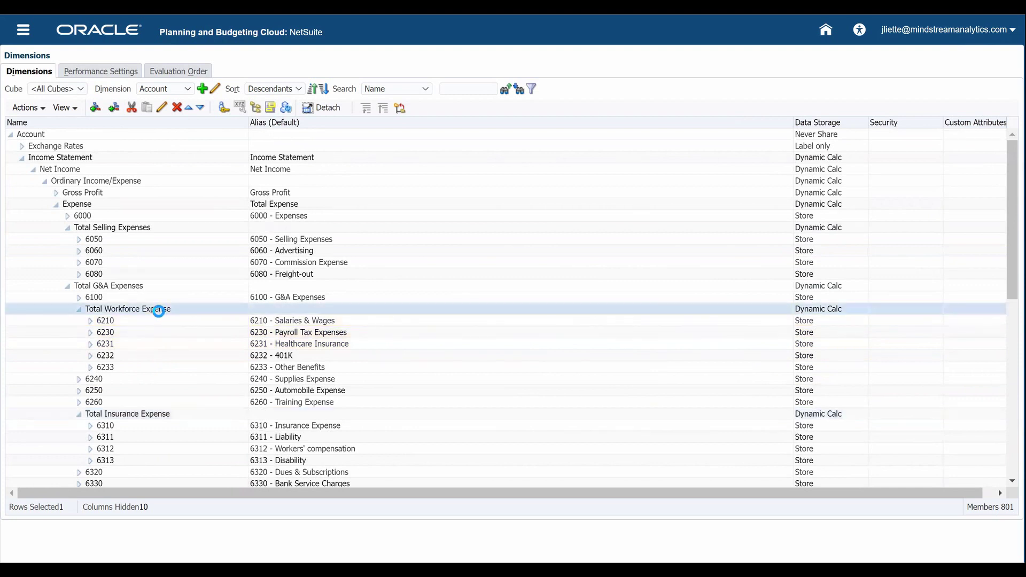
{"action": "scroll", "coordinate": [161, 372], "scroll_direction": "down", "scroll_amount": 3}
{"action": "left_click", "coordinate": [161, 381]}
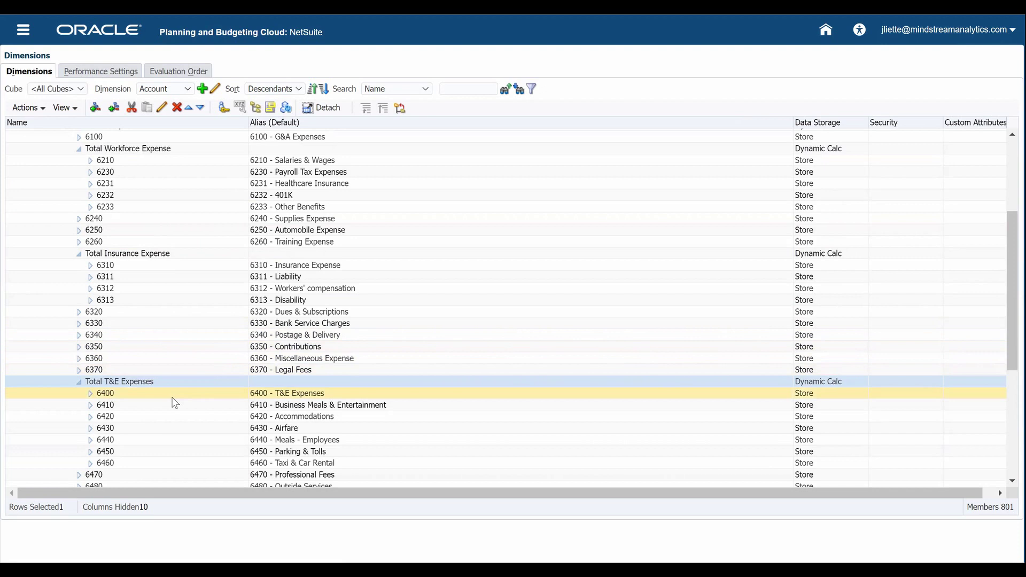
{"action": "left_click", "coordinate": [140, 398]}
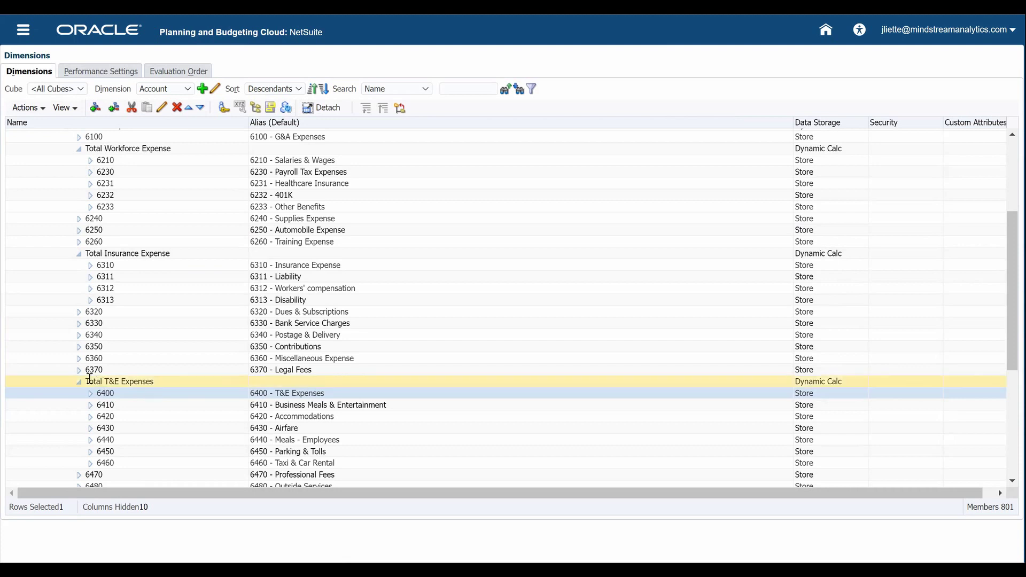
Collapse Income Statement and expand Sample Alternate Hierarchy down to the members of Combined T&E and Workforce Expenses
{"action": "scroll", "coordinate": [81, 218], "scroll_direction": "up", "scroll_amount": 5}
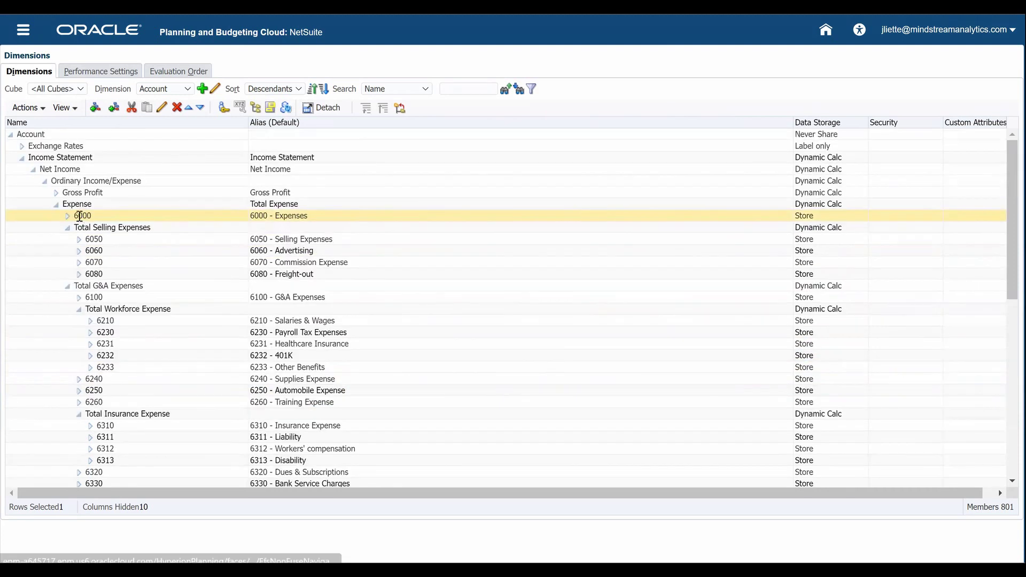
{"action": "left_click", "coordinate": [22, 157]}
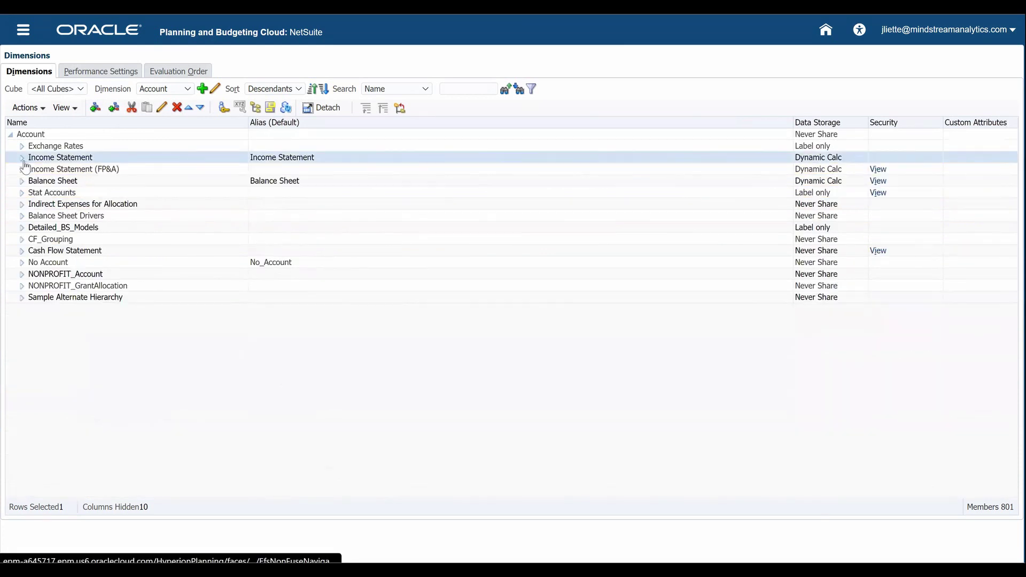
{"action": "left_click", "coordinate": [45, 297]}
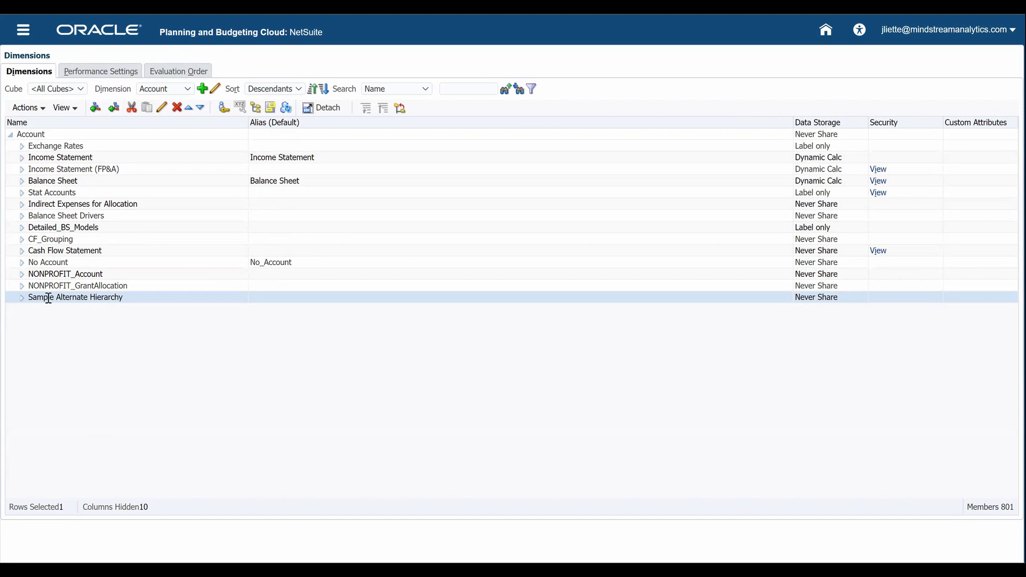
{"action": "left_click", "coordinate": [24, 297]}
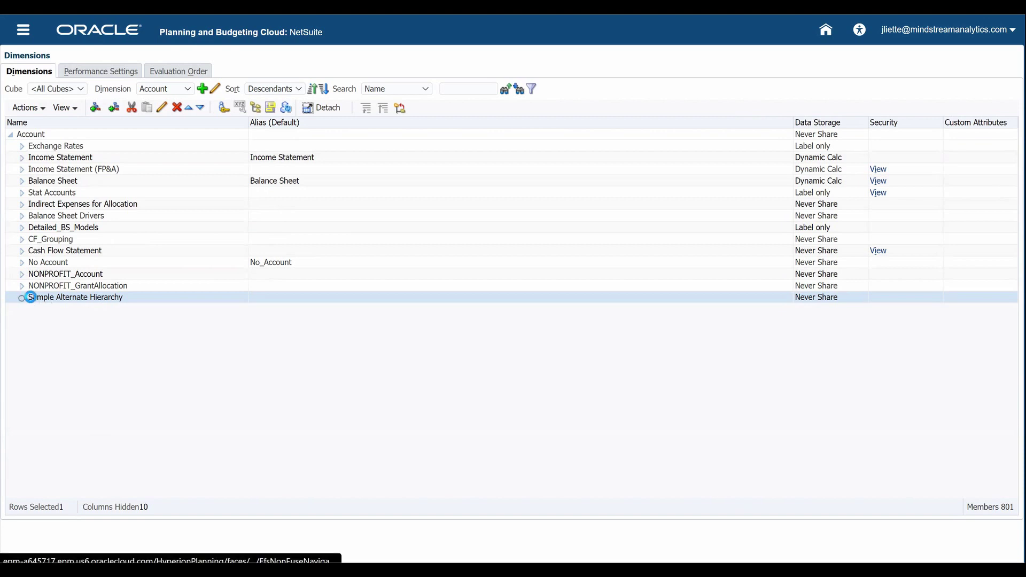
{"action": "left_click", "coordinate": [69, 310]}
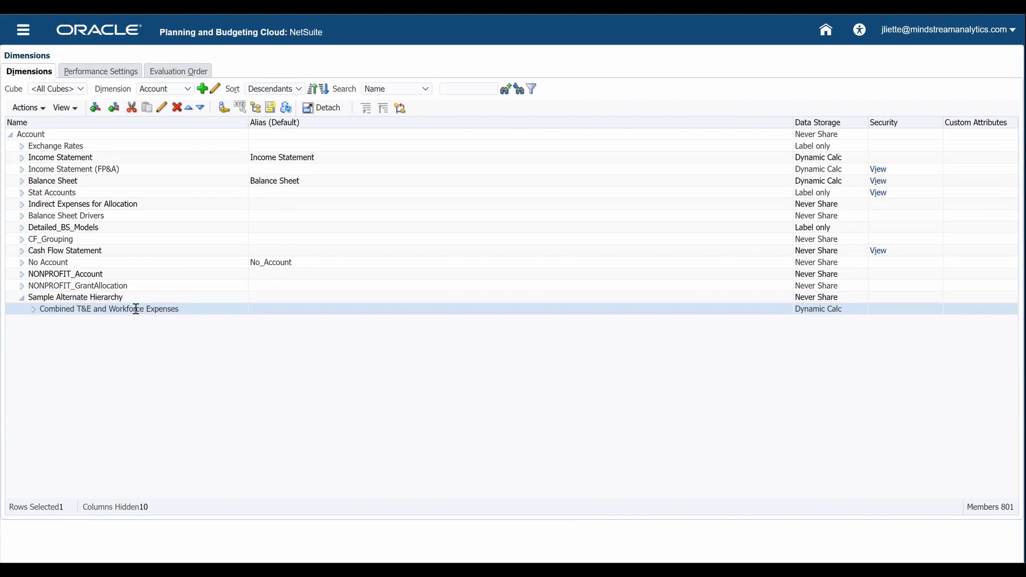
{"action": "left_click", "coordinate": [33, 310]}
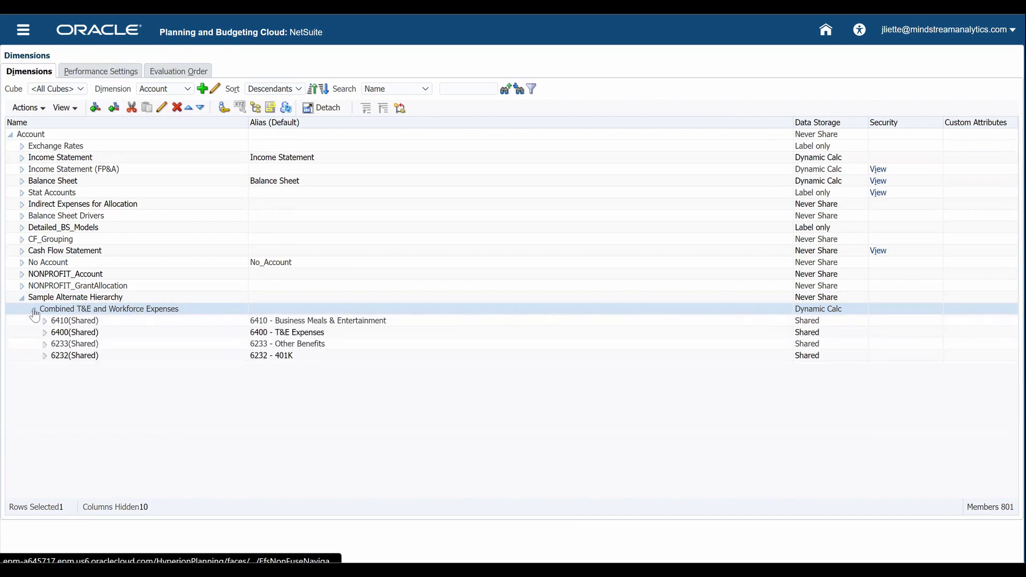
Draft a sibling of 6410(Shared) named 6040 with Shared data storage, and cancel the new member without saving
{"action": "left_click", "coordinate": [101, 323]}
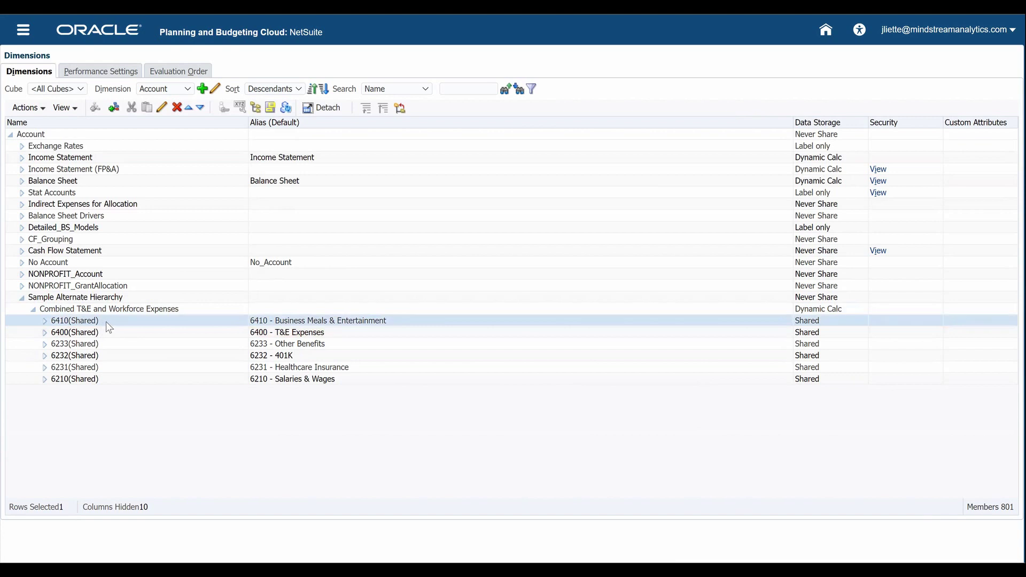
{"action": "left_click", "coordinate": [117, 109]}
{"action": "left_click", "coordinate": [158, 110]}
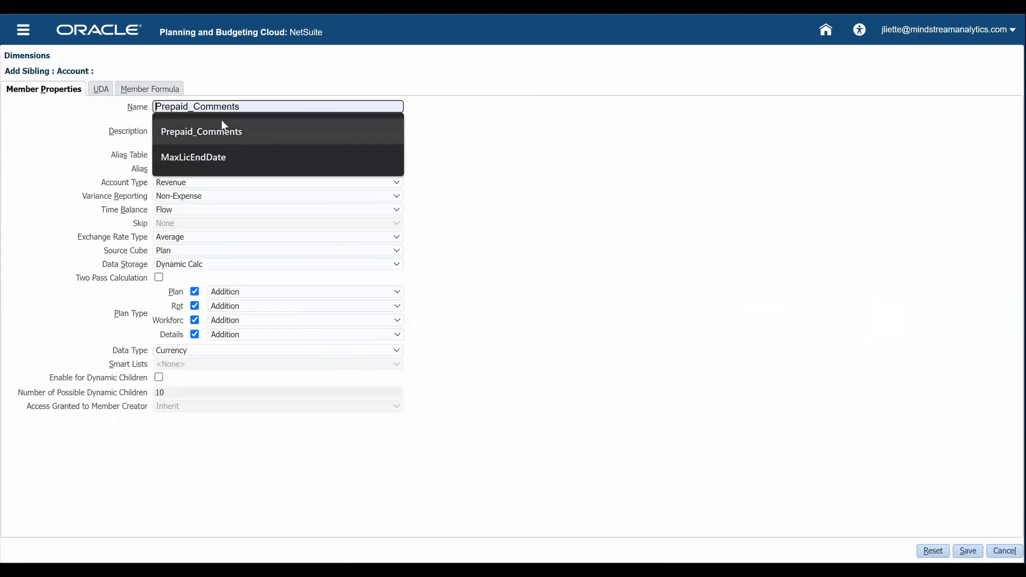
{"action": "left_click", "coordinate": [388, 108]}
{"action": "left_click", "coordinate": [387, 108]}
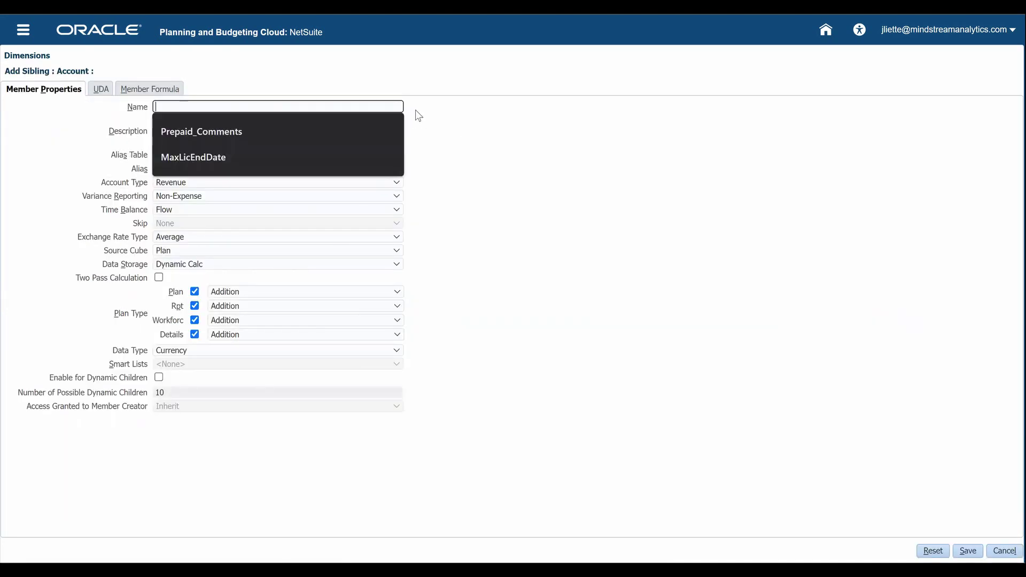
{"action": "type", "text": "6040"}
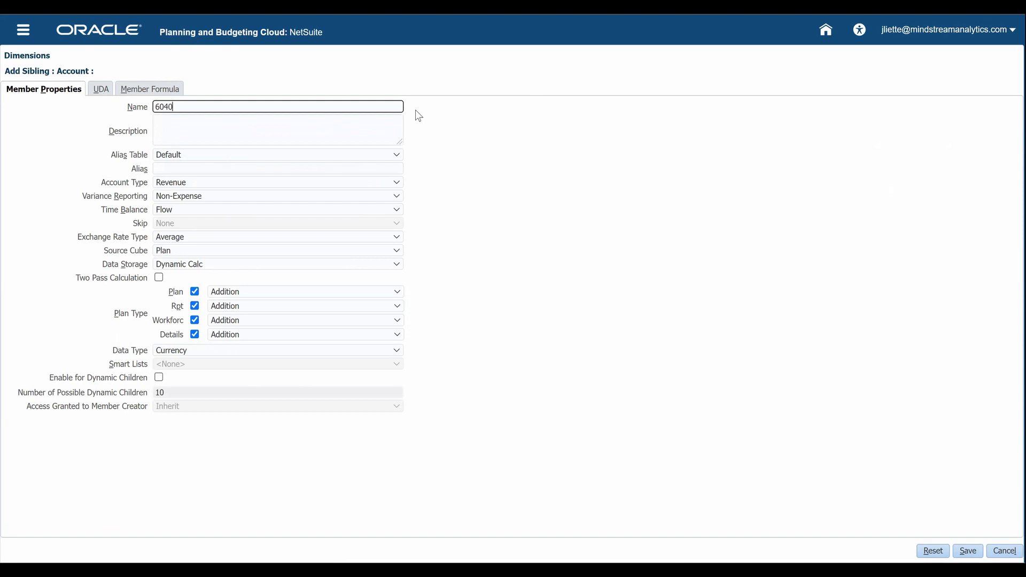
{"action": "left_click", "coordinate": [210, 265]}
{"action": "left_click", "coordinate": [208, 368]}
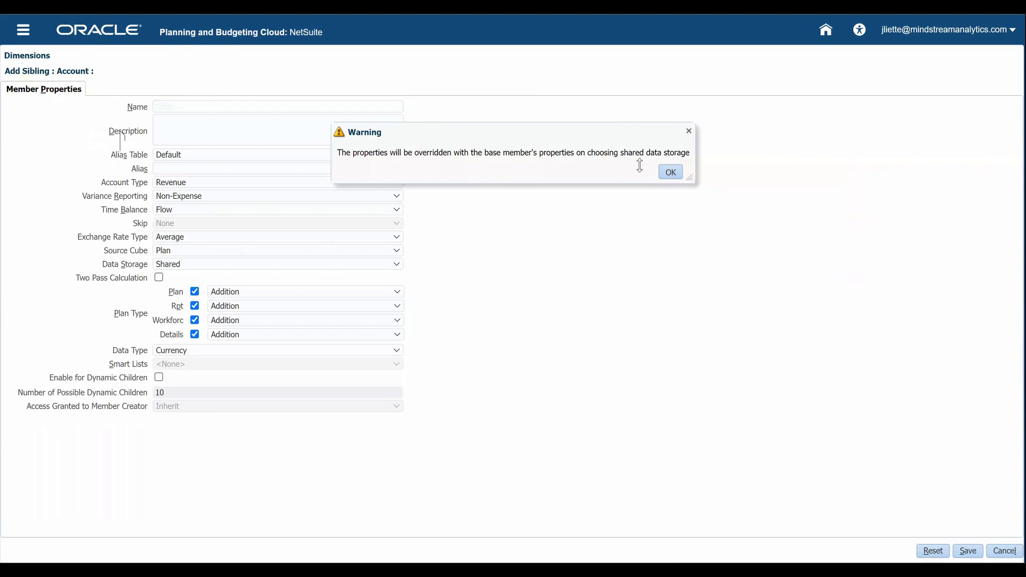
{"action": "left_click", "coordinate": [664, 171]}
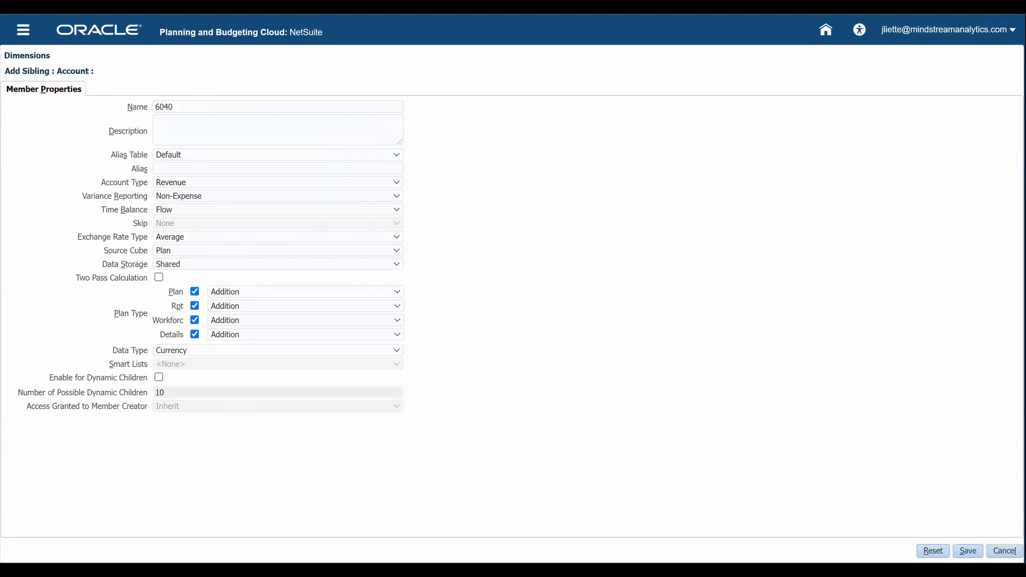
{"action": "left_click", "coordinate": [1004, 550]}
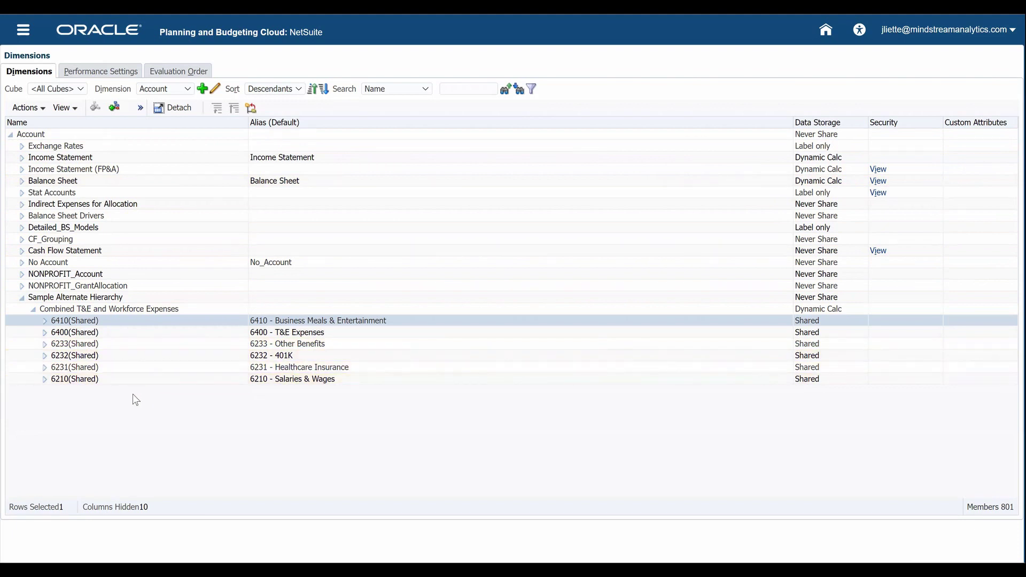
Collapse and re-expand Combined T&E and Workforce Expenses under Sample Alternate Hierarchy, leaving that parent selected
{"action": "left_click", "coordinate": [34, 310]}
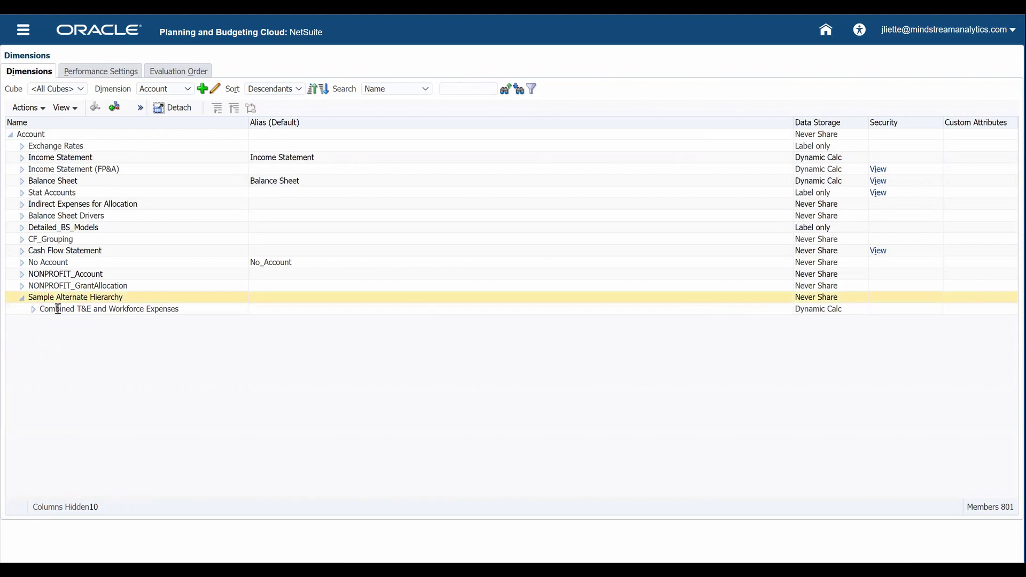
{"action": "left_click", "coordinate": [45, 298]}
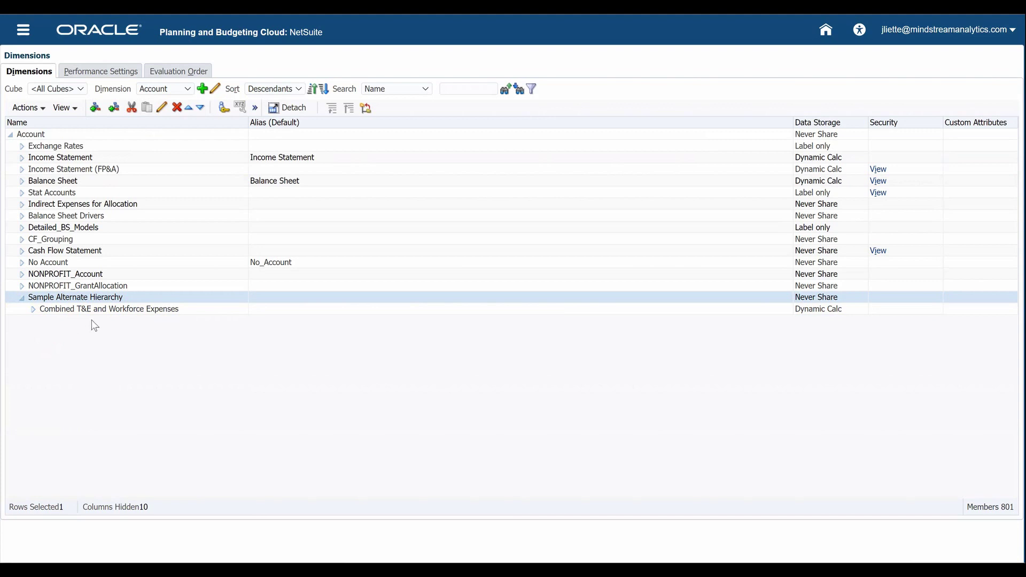
{"action": "left_click", "coordinate": [33, 311]}
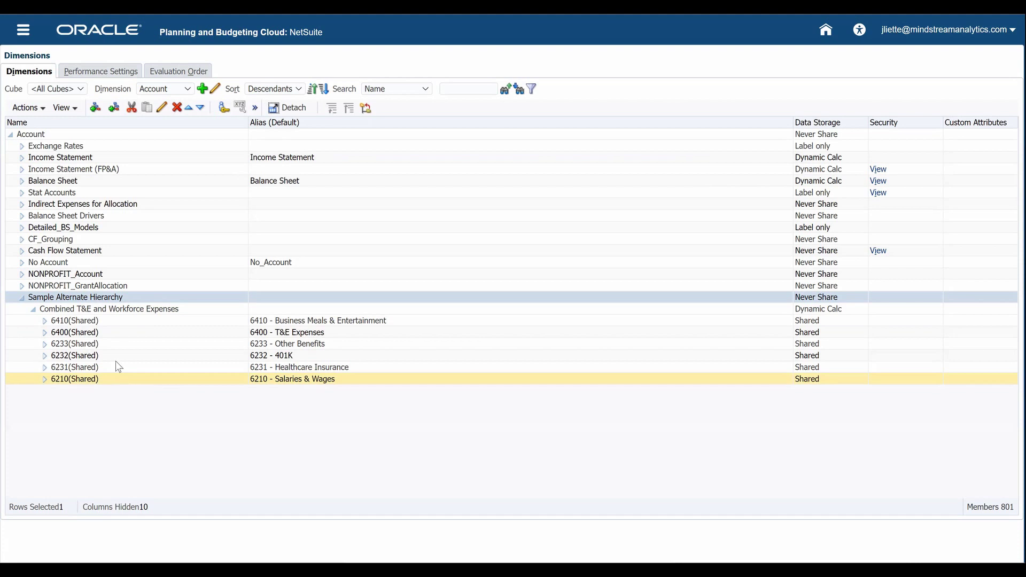
{"action": "left_click", "coordinate": [115, 309]}
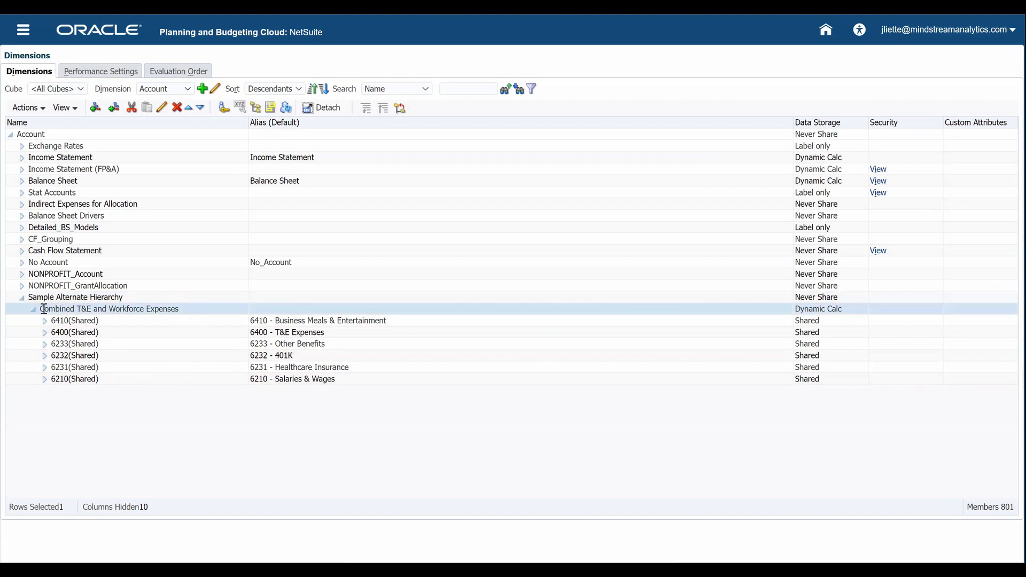